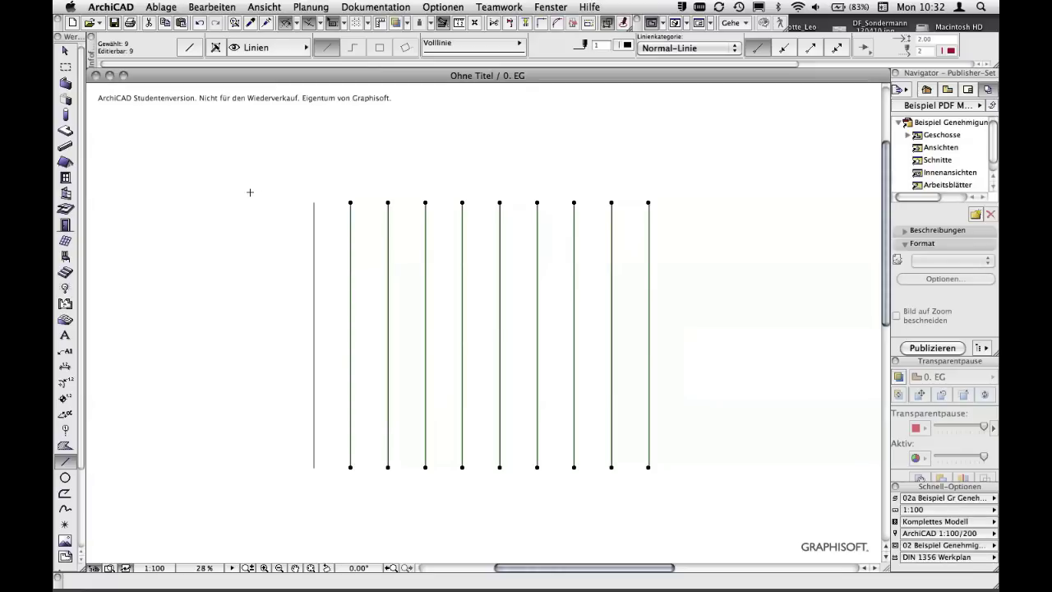
Move the second vertical line from the left onto the Bodenaufbau layer and verify it
key("Escape")
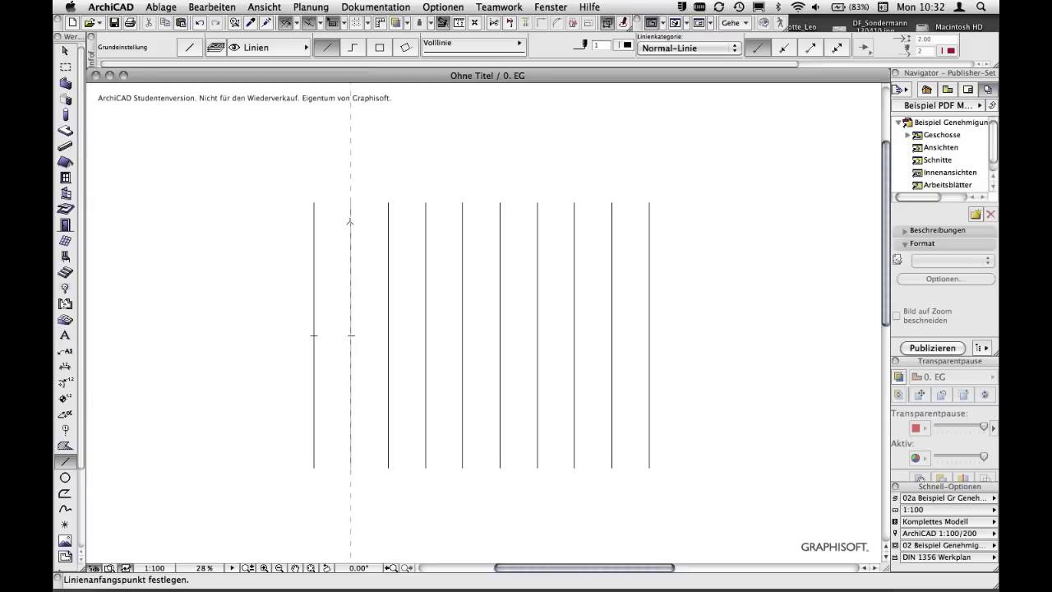
left_click(350, 222, "shift")
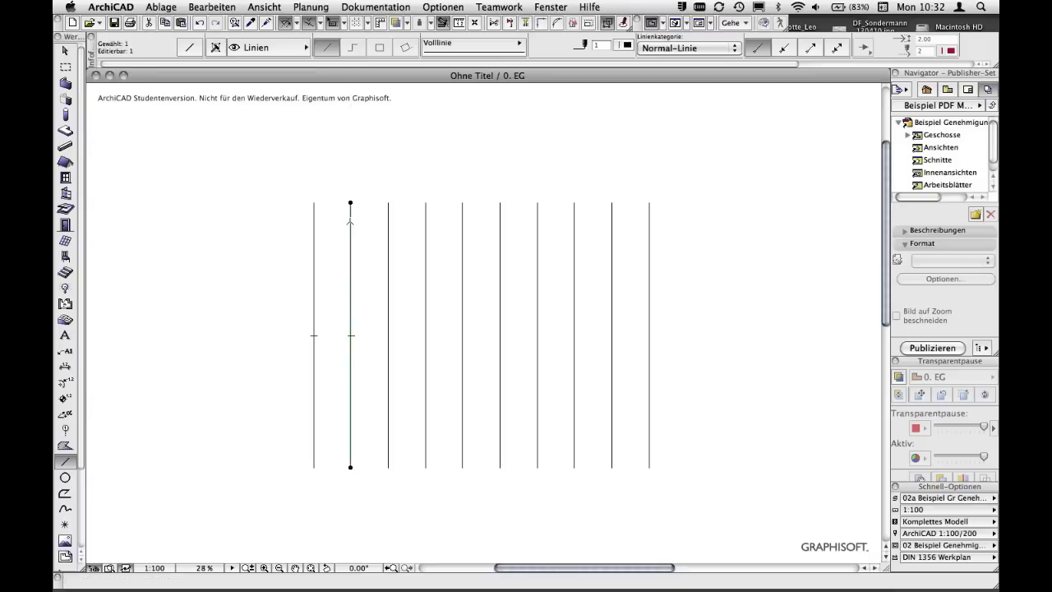
left_click(267, 47)
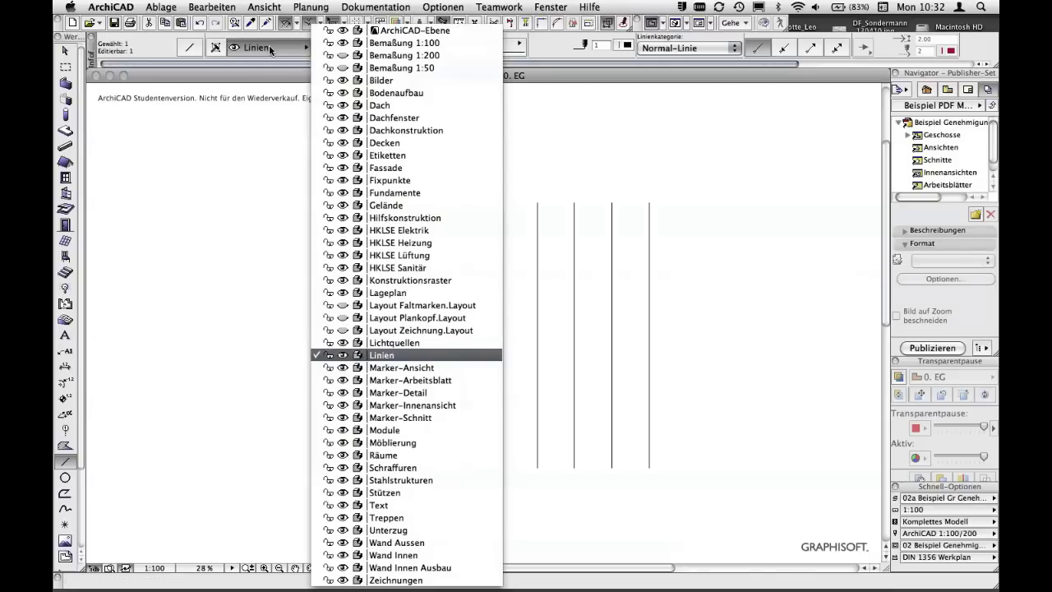
left_click(362, 89)
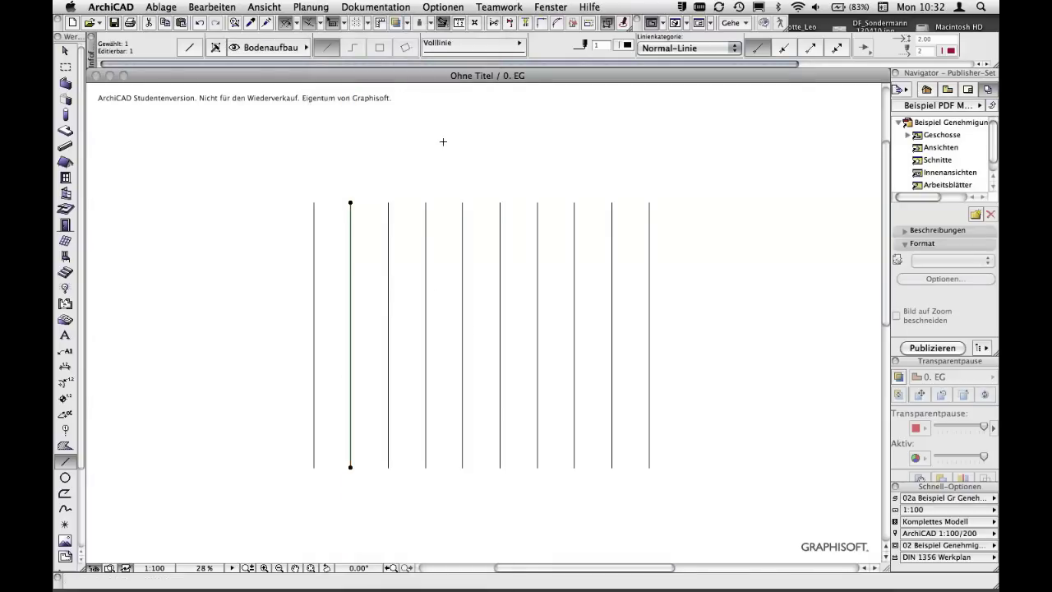
key("Escape")
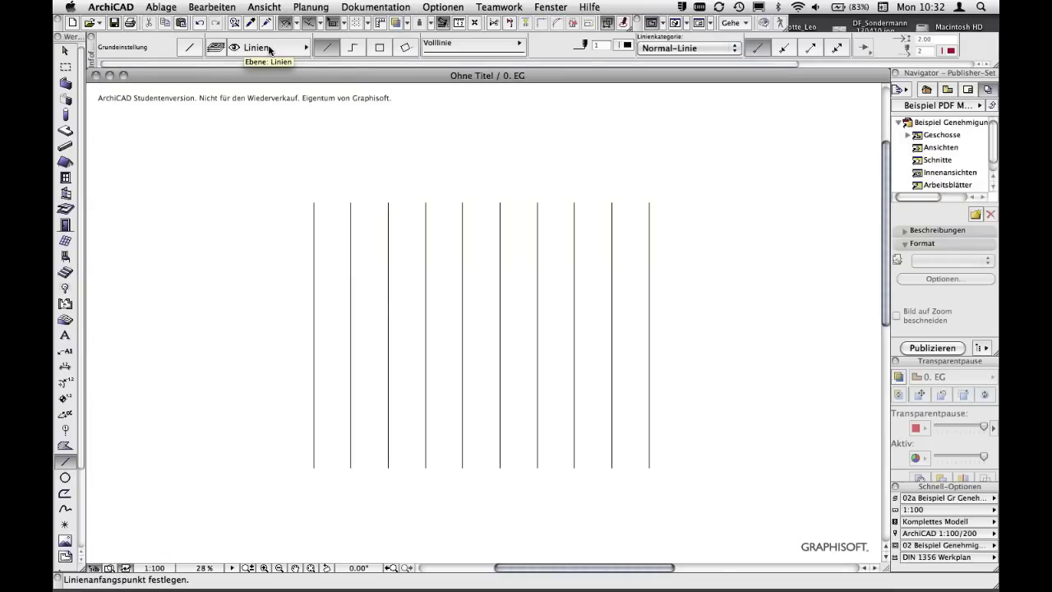
left_click(351, 224, "shift")
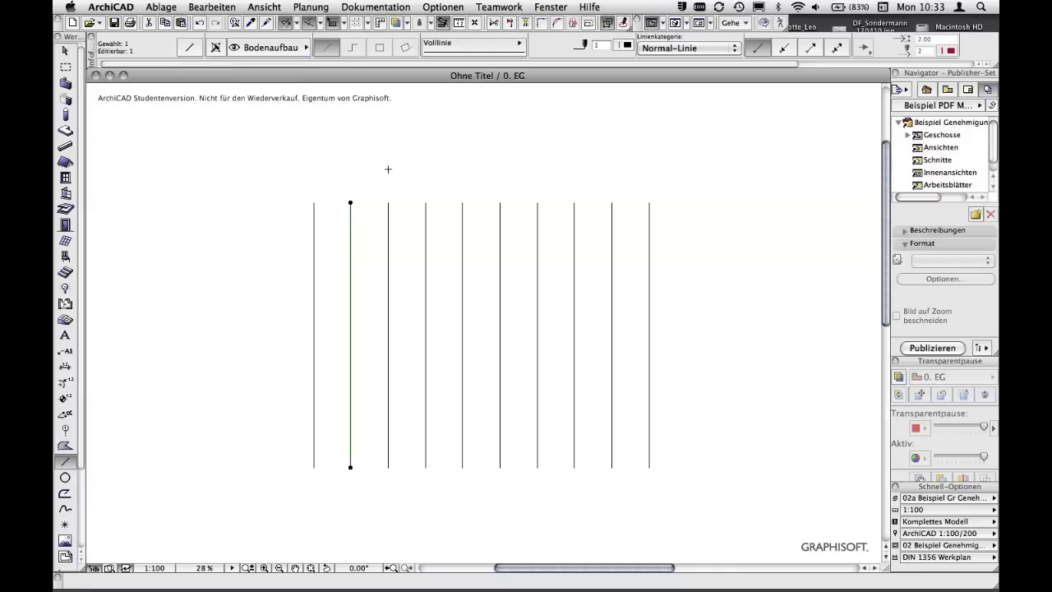
Open the Ebenen (Modell) layer settings, moved up and enlarged to show every layer
key("Escape")
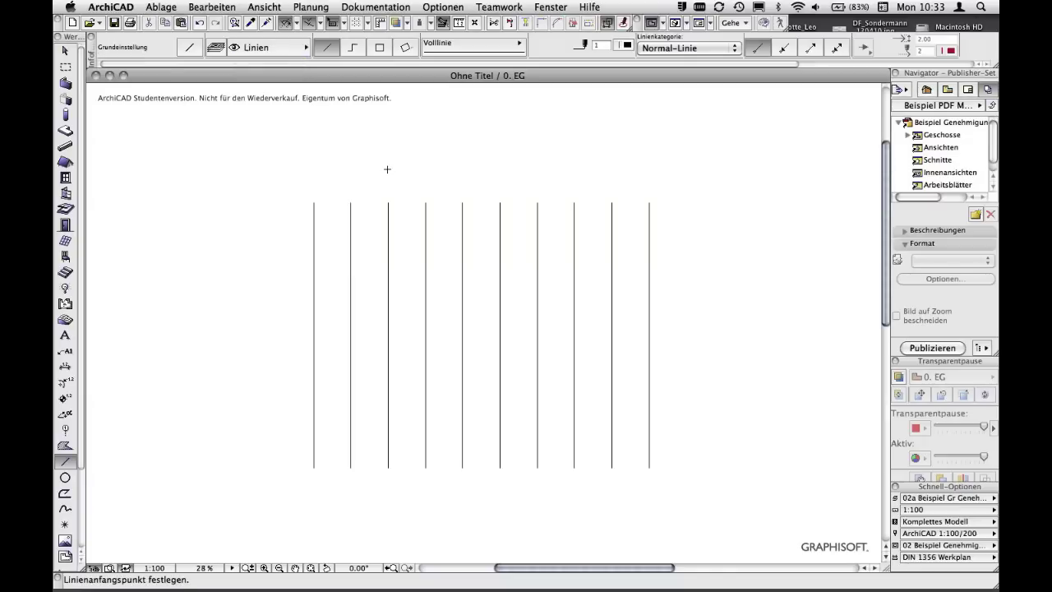
key("ctrl+l")
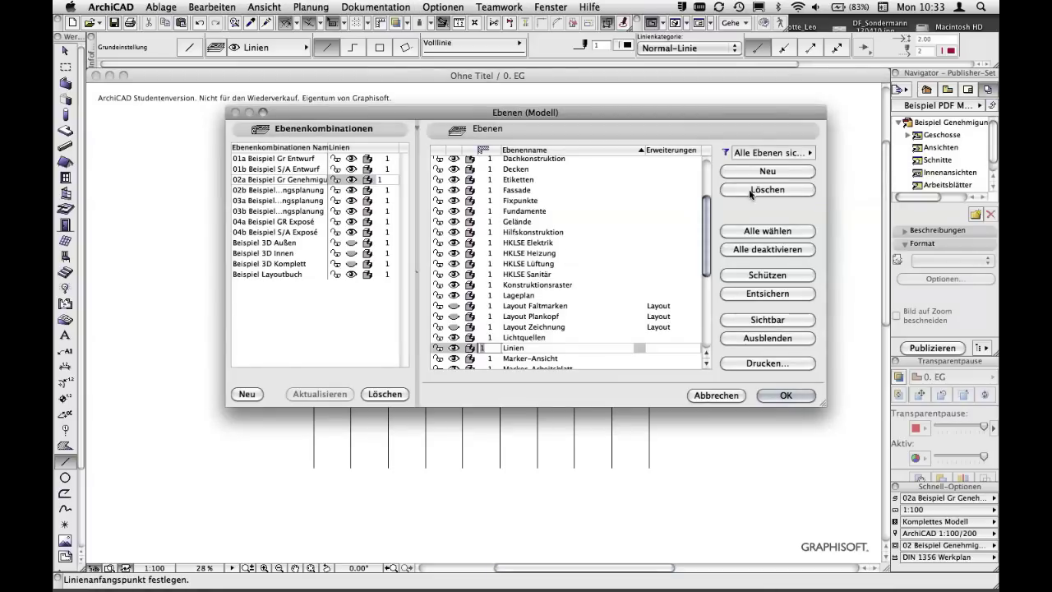
left_click_drag(699, 112, 679, 20)
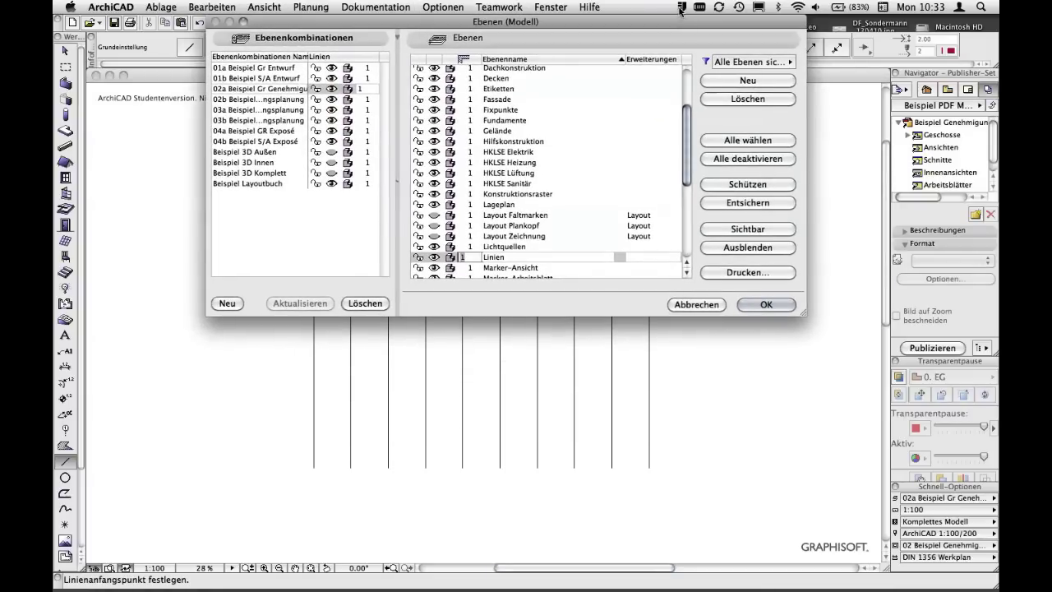
left_click_drag(804, 312, 848, 590)
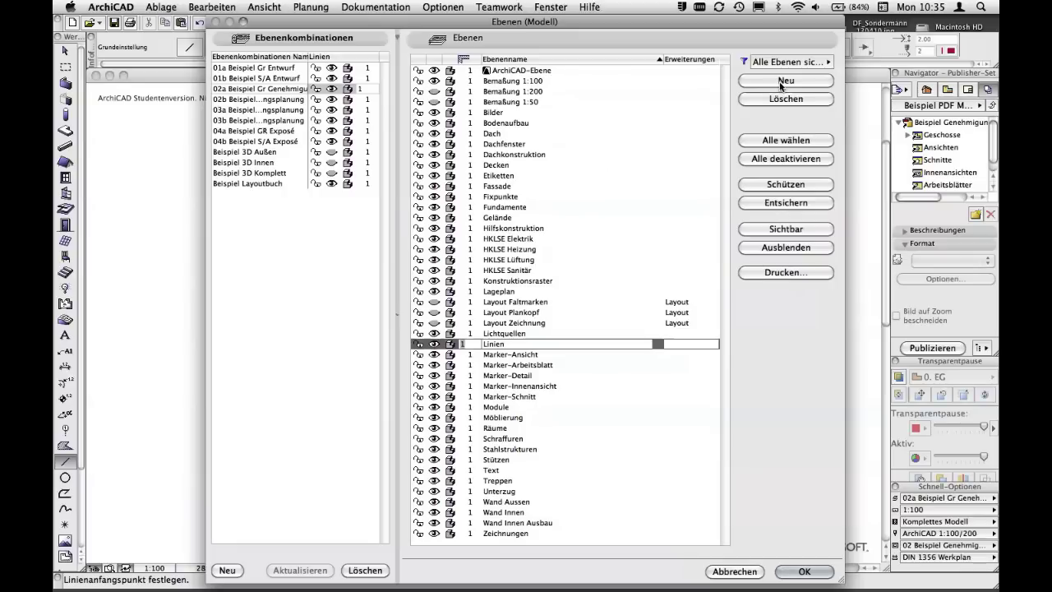
Delete all layers and their elements, confirming with Trotzdem löschen
left_click(792, 141)
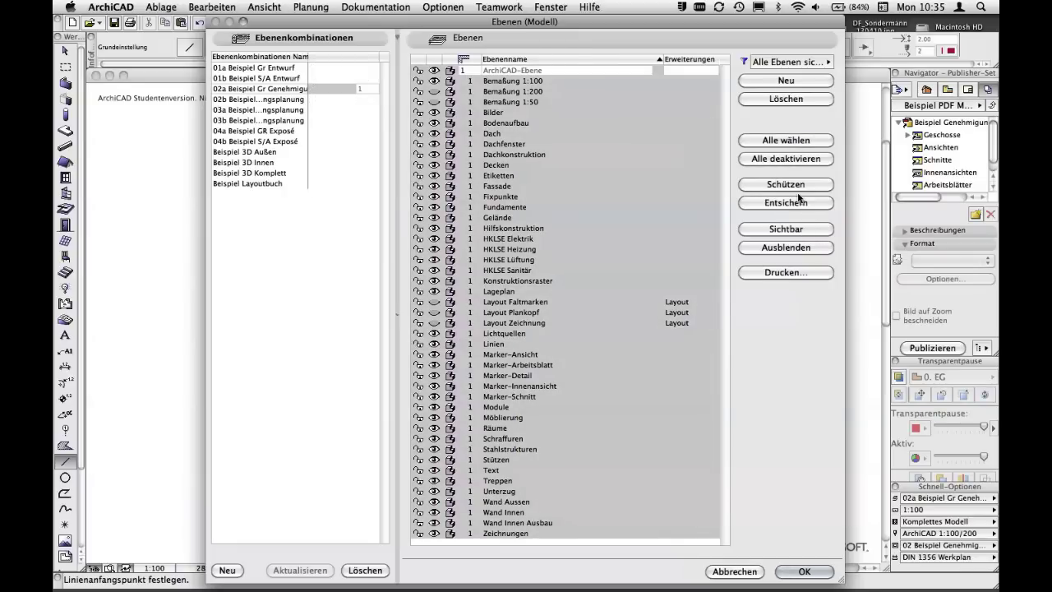
left_click(783, 99)
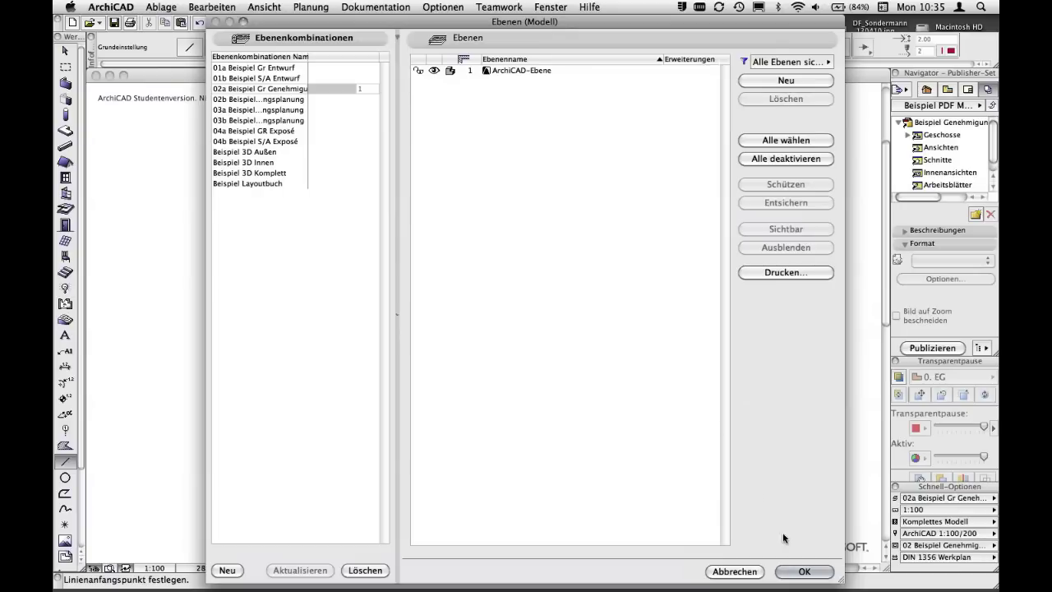
left_click(804, 570)
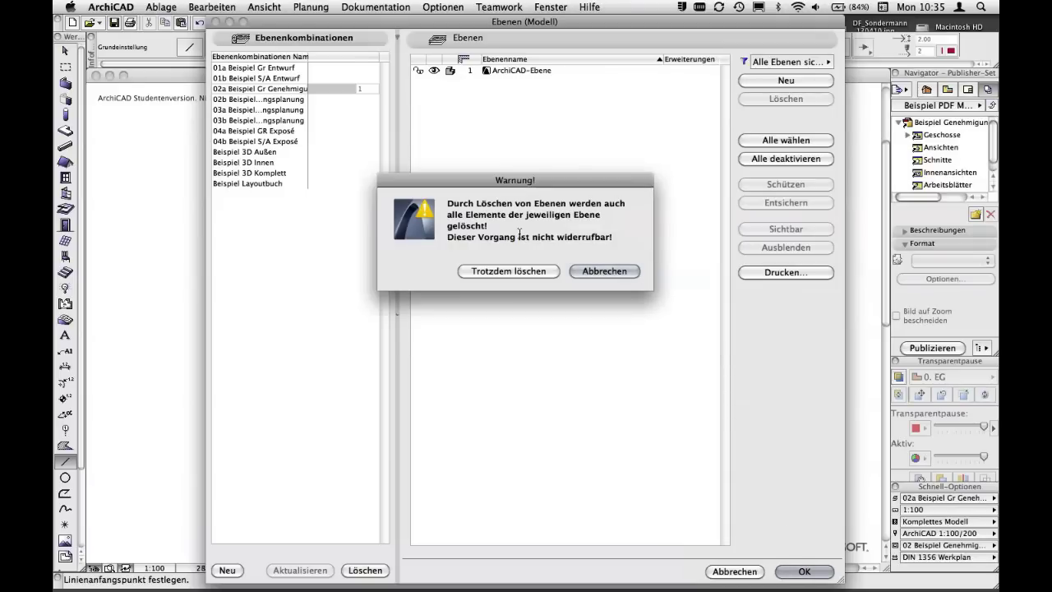
left_click(543, 271)
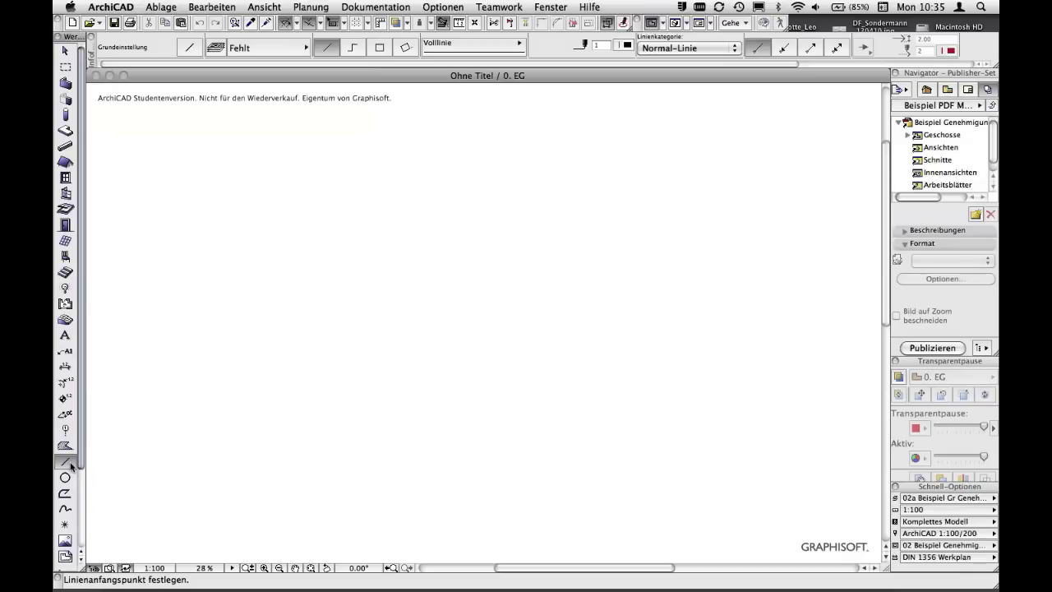
Attempt a new line, choose ArchiCAD-Ebene in the line defaults, and dismiss the deleted-layer warning
left_click(364, 385)
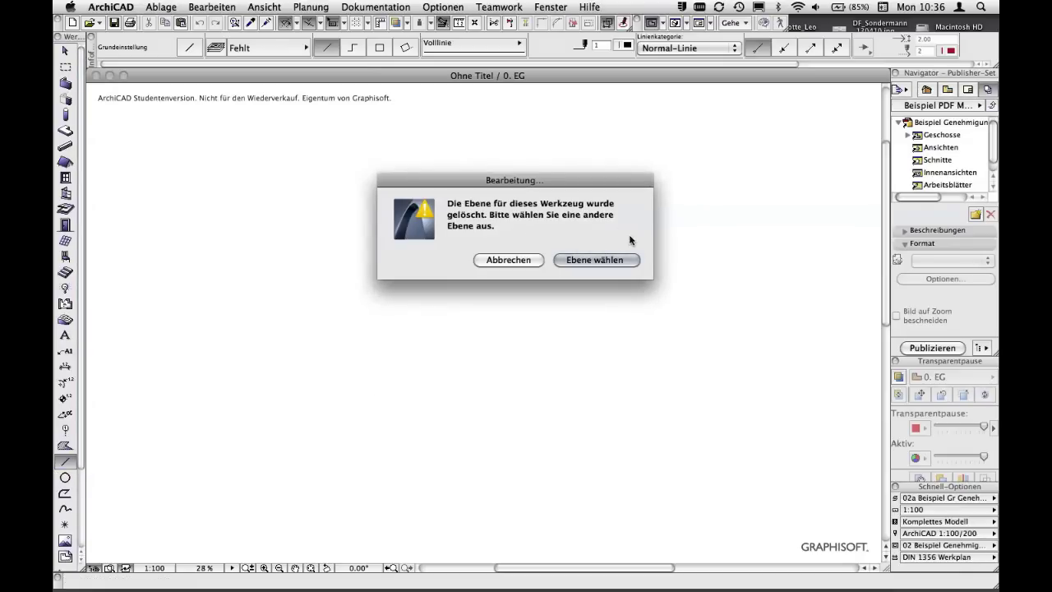
left_click(608, 261)
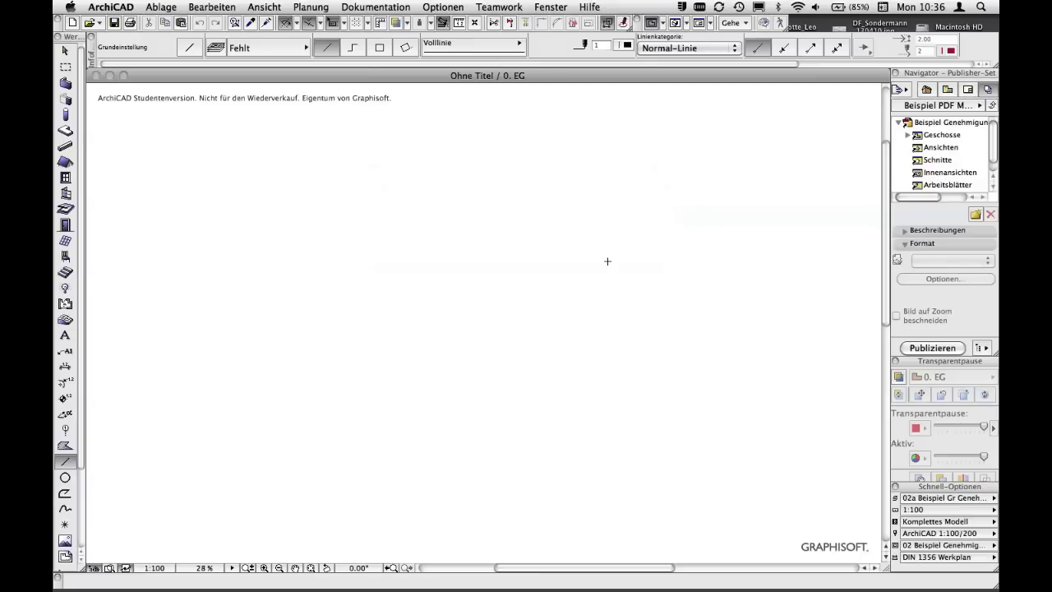
left_click(519, 426)
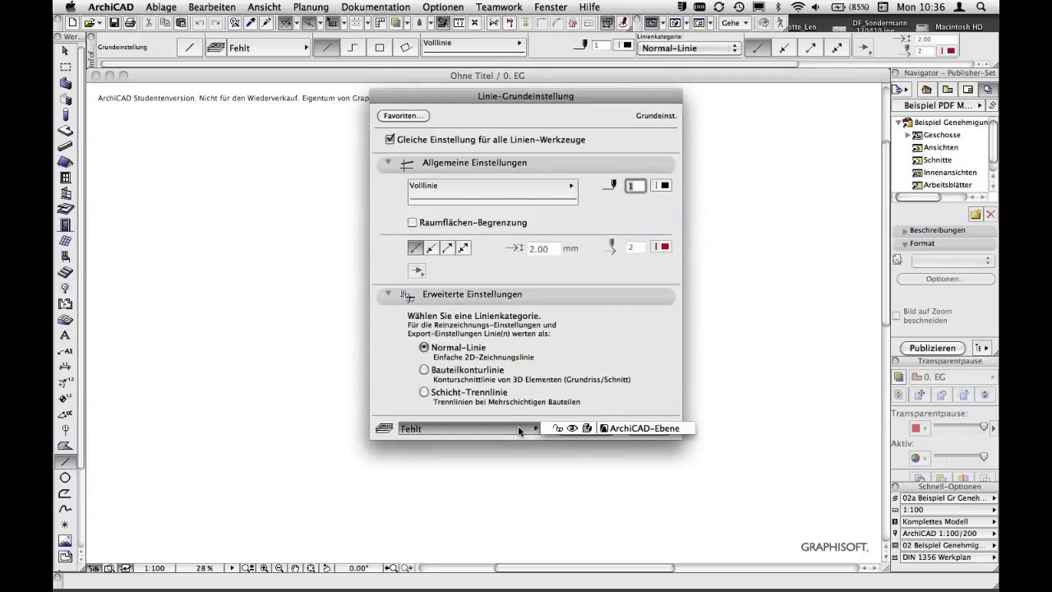
left_click(627, 430)
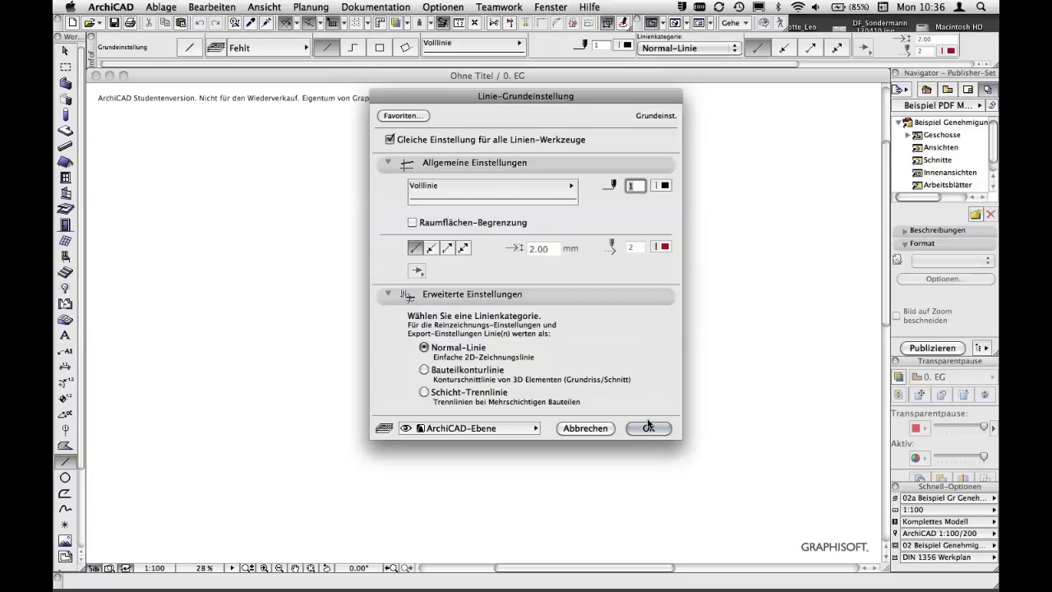
left_click(599, 428)
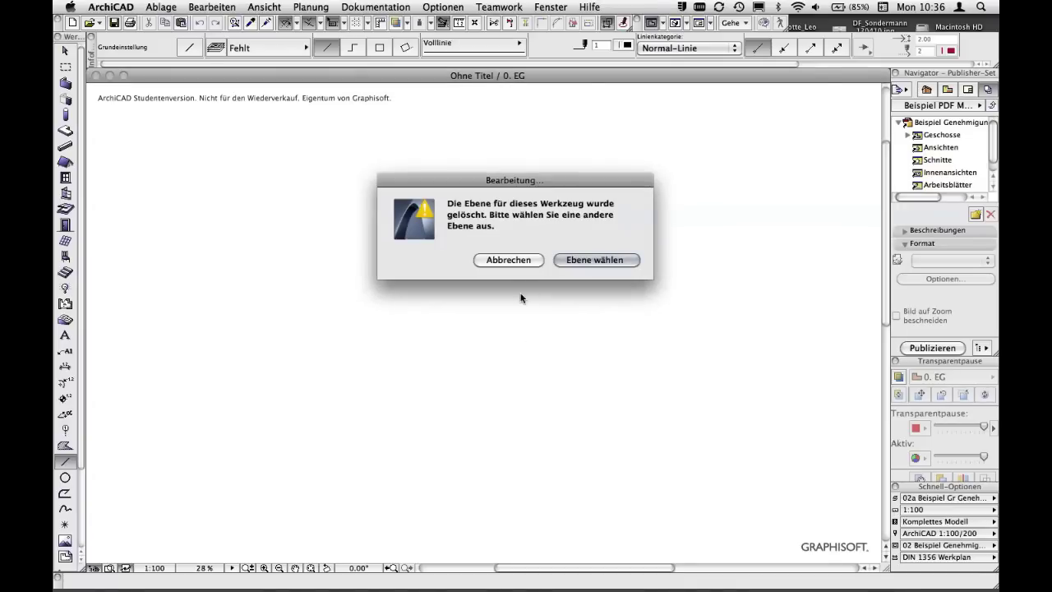
left_click(517, 263)
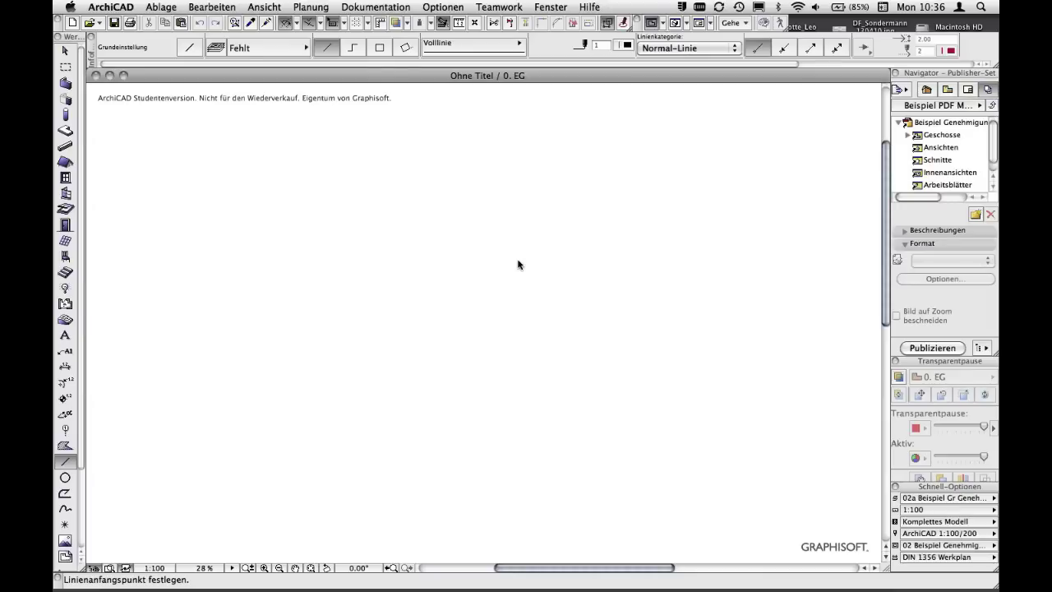
Add a new model layer named 2D_Hilfslinien and apply the layer settings
key("ctrl+l")
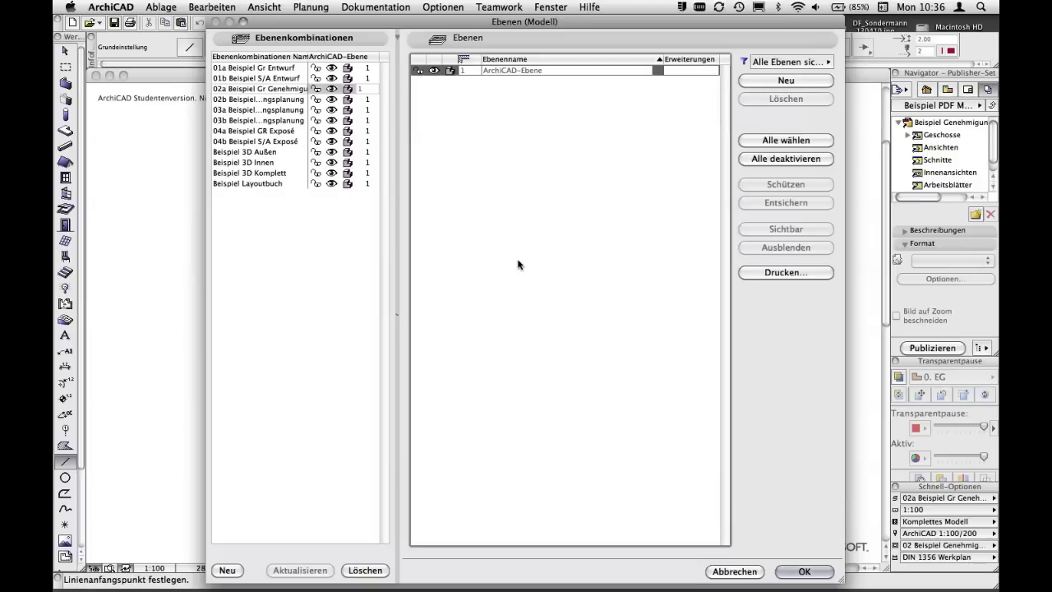
left_click(802, 77)
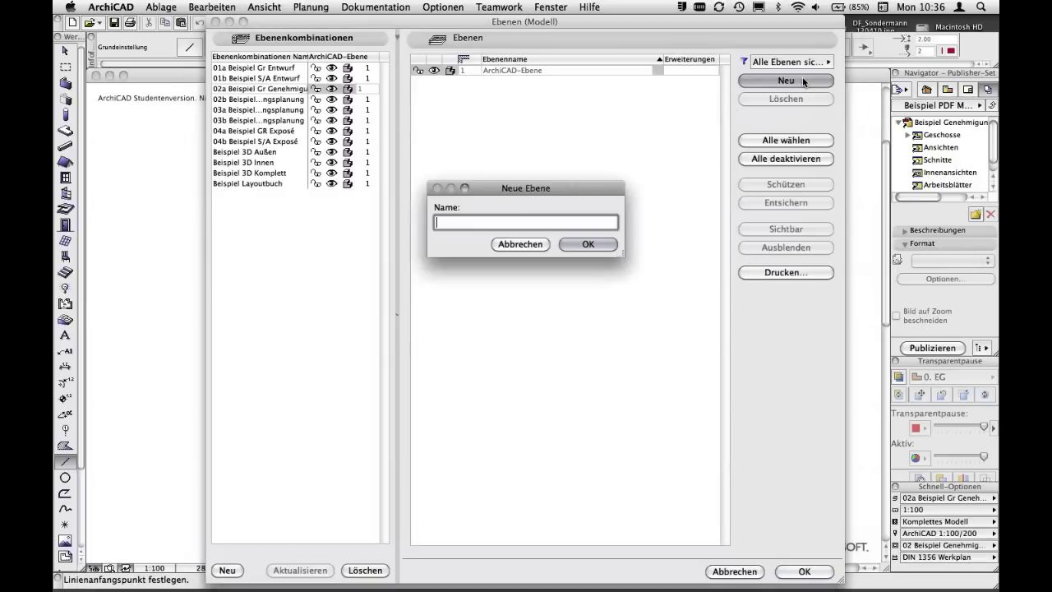
type("2D")
type("_")
type("Hilfslini")
type("en")
key("Return")
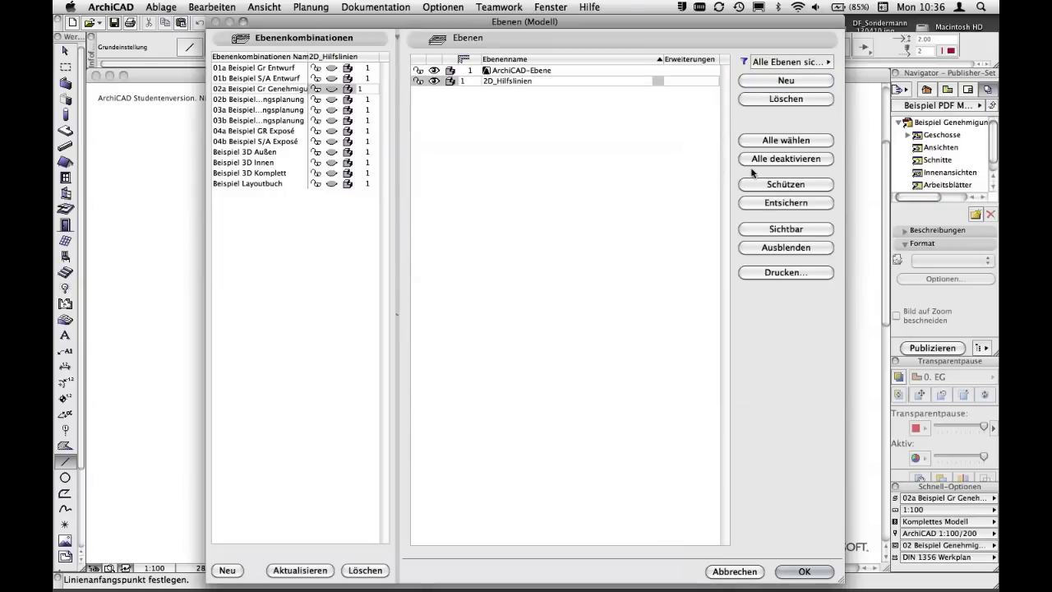
left_click(805, 571)
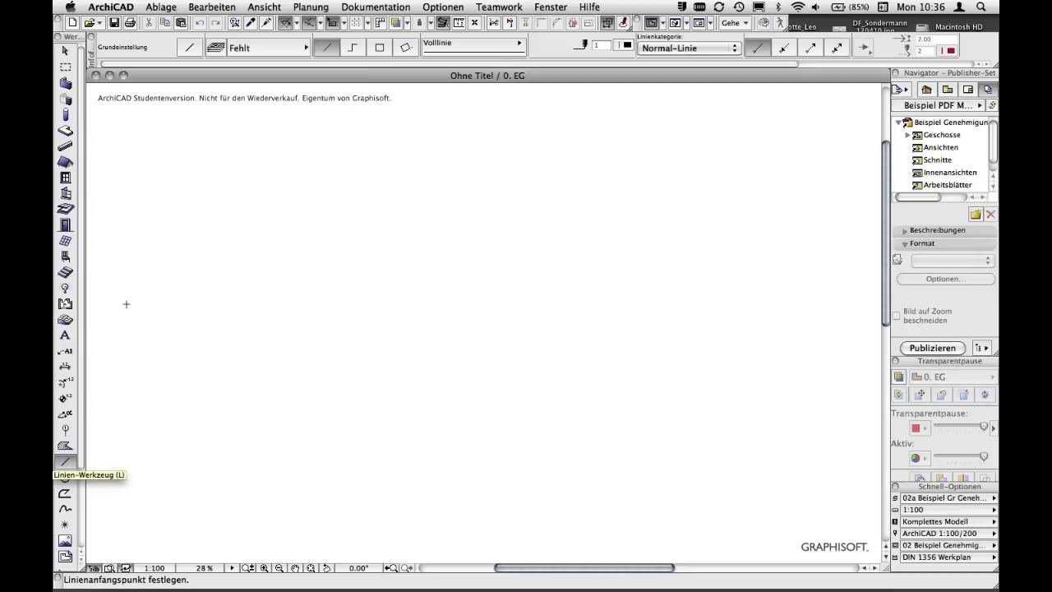
Put the line tool on 2D_Hilfslinien and draw a long diagonal, a steep right line and a bottom line
left_click(296, 47)
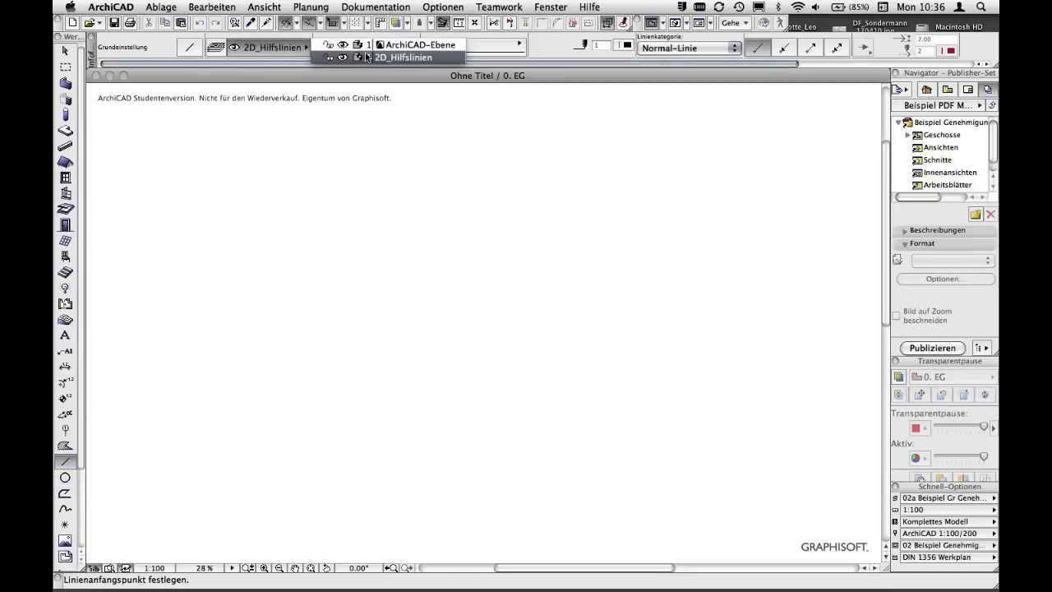
left_click(366, 57)
left_click(330, 347)
left_click(646, 180)
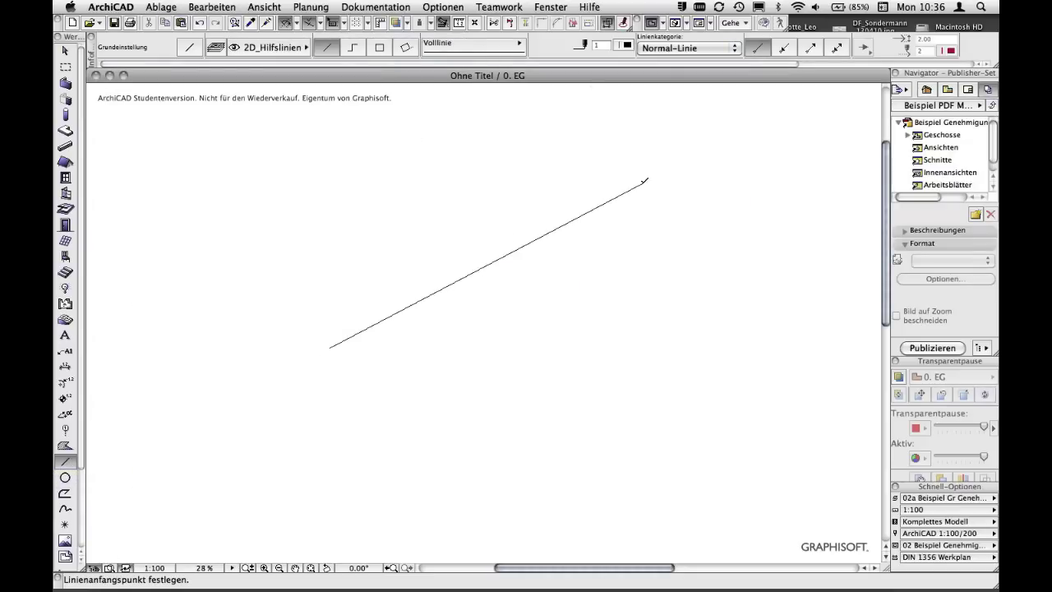
left_click(687, 256)
left_click(738, 389)
left_click(488, 415)
left_click(245, 439)
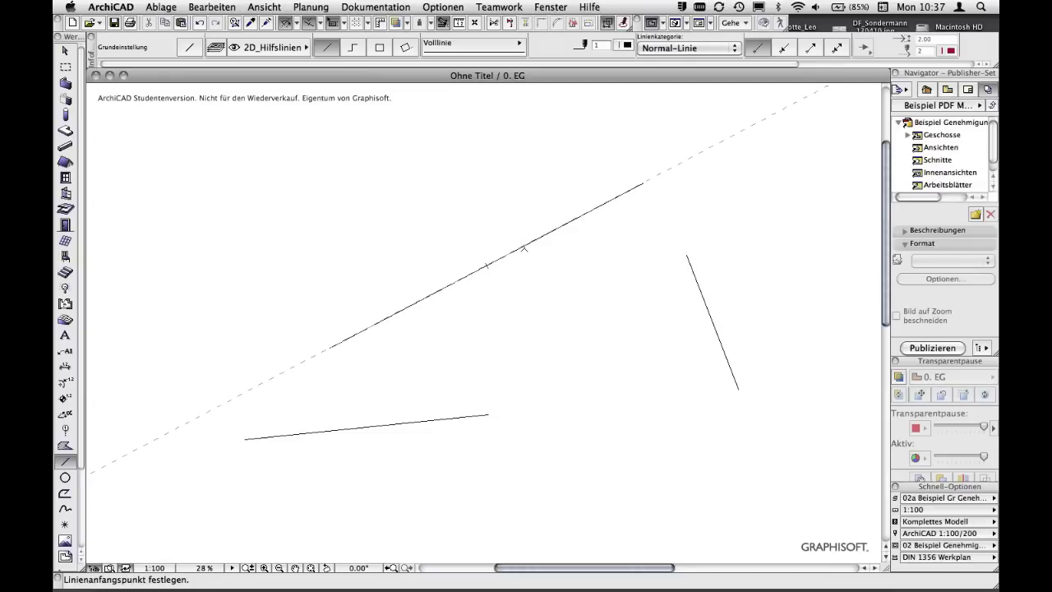
key("ctrl+l")
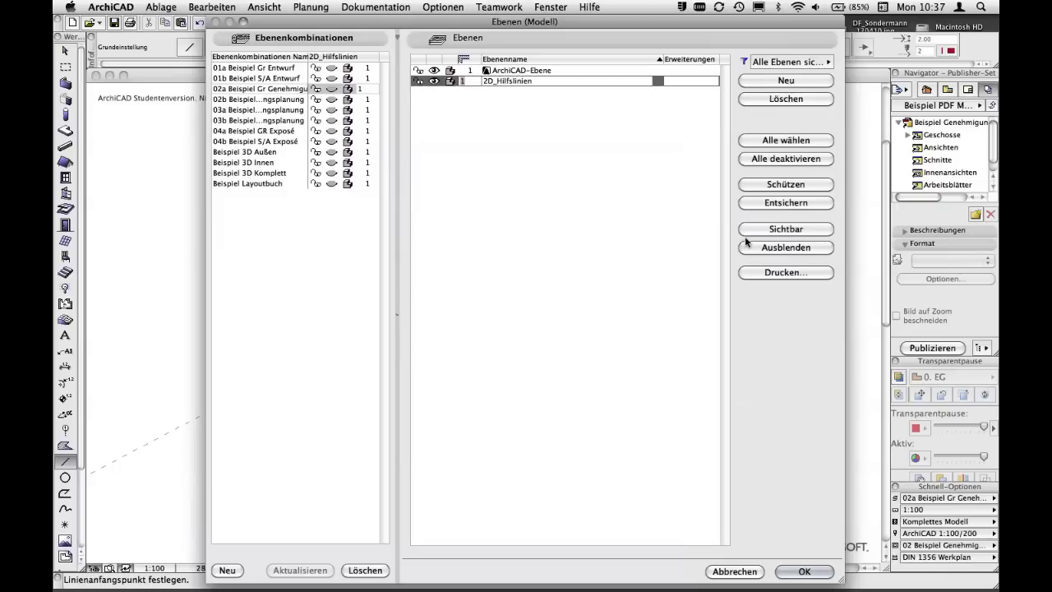
Cancel the new layer and close the layer settings without changes
left_click(782, 82)
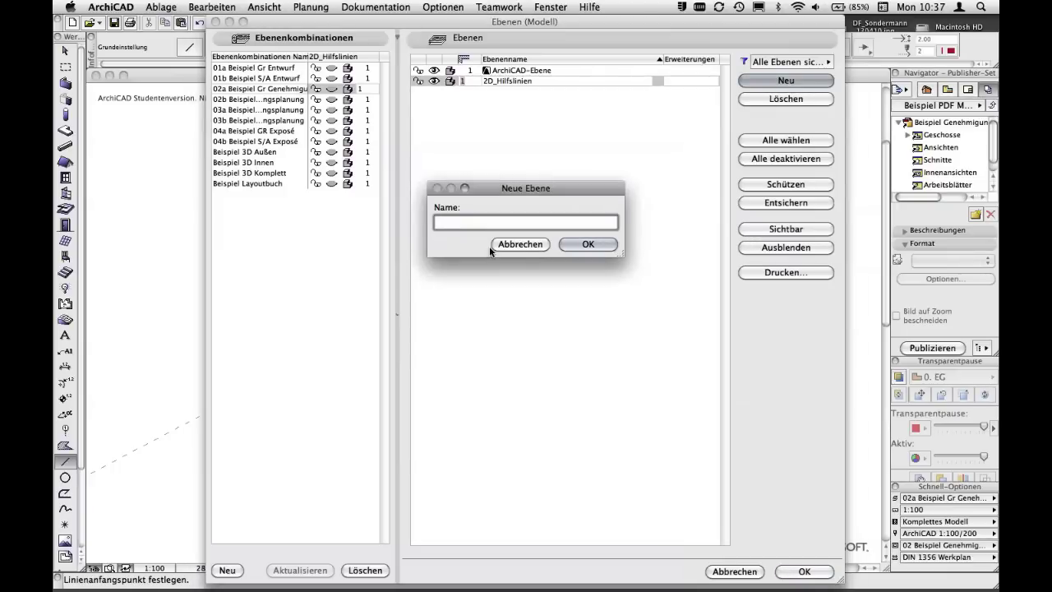
left_click(523, 245)
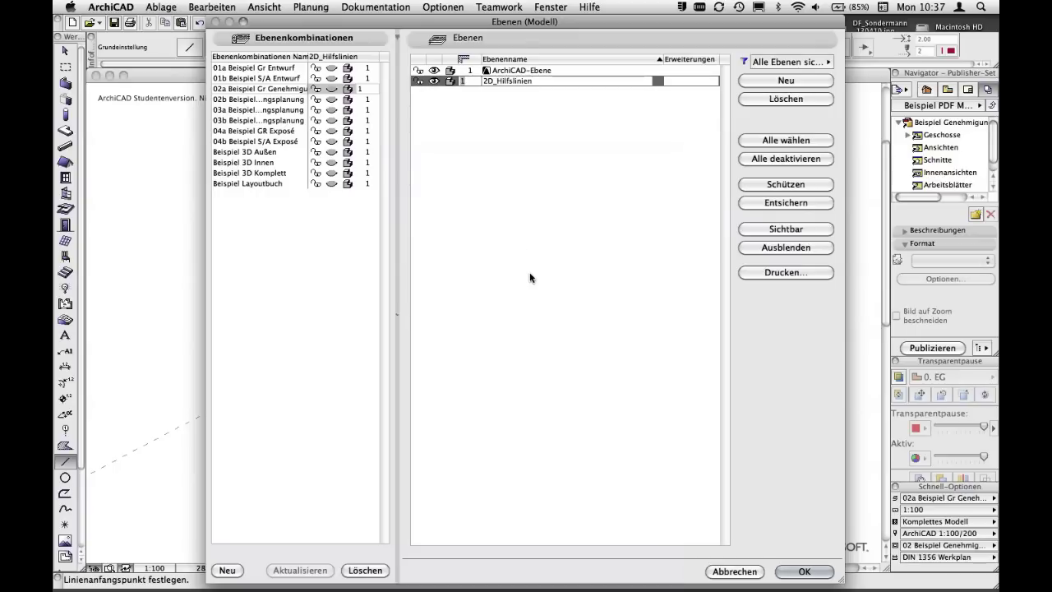
left_click(734, 572)
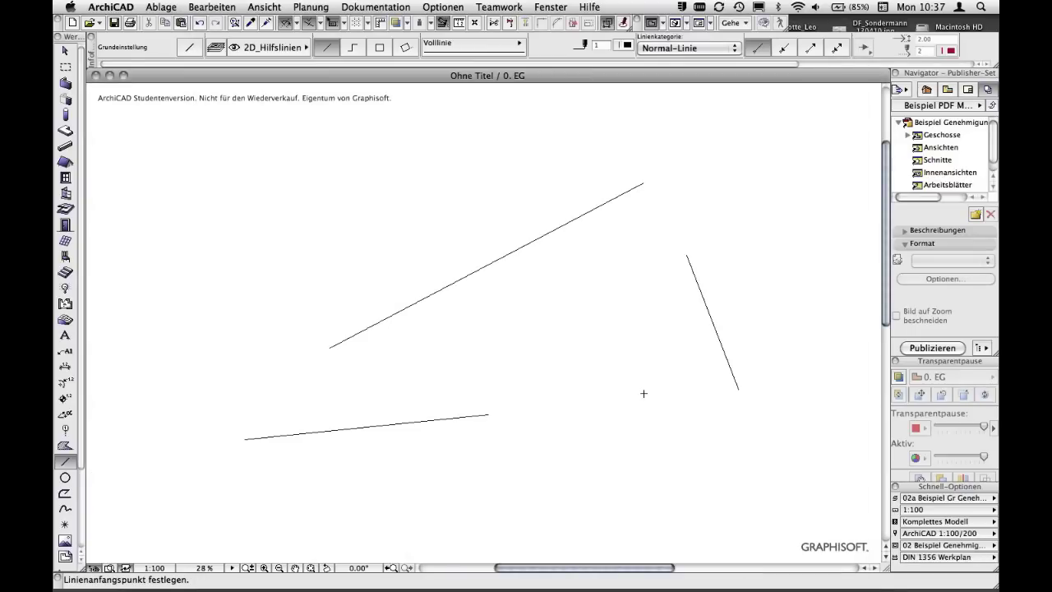
Reopen the Ebenen (Modell) layer settings showing the layer combinations
key("super+l")
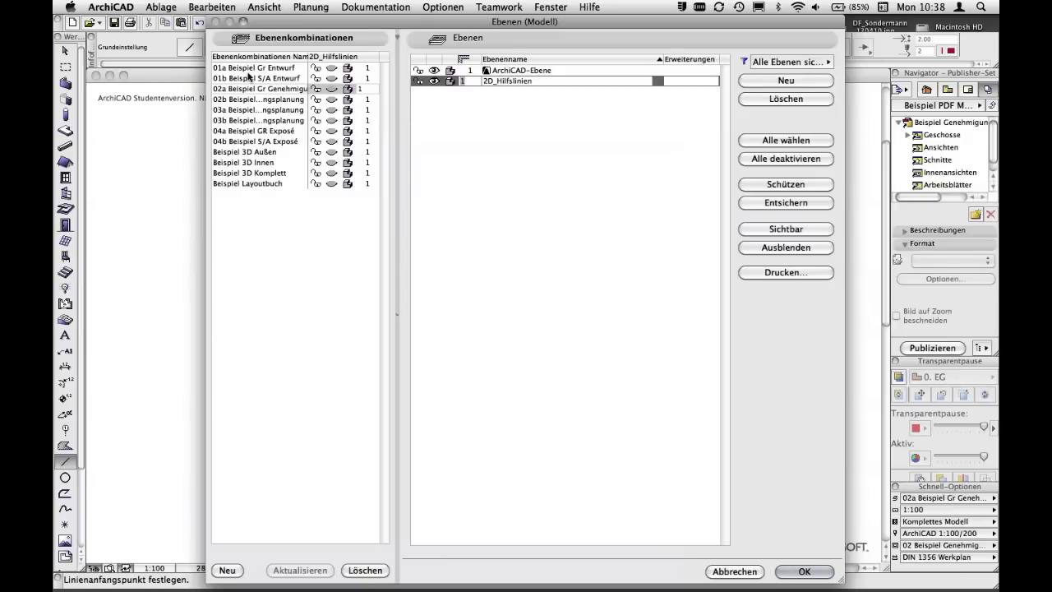
Delete the 01a Beispiel Gr Entwurf combination, then close the layer settings with Abbrechen
left_click(250, 69)
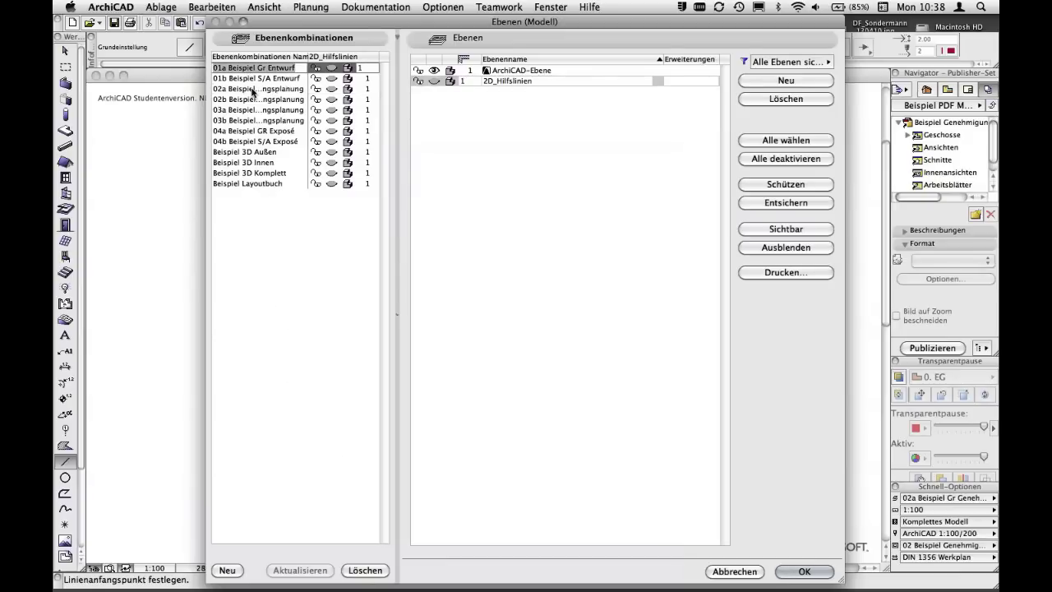
left_click(365, 570)
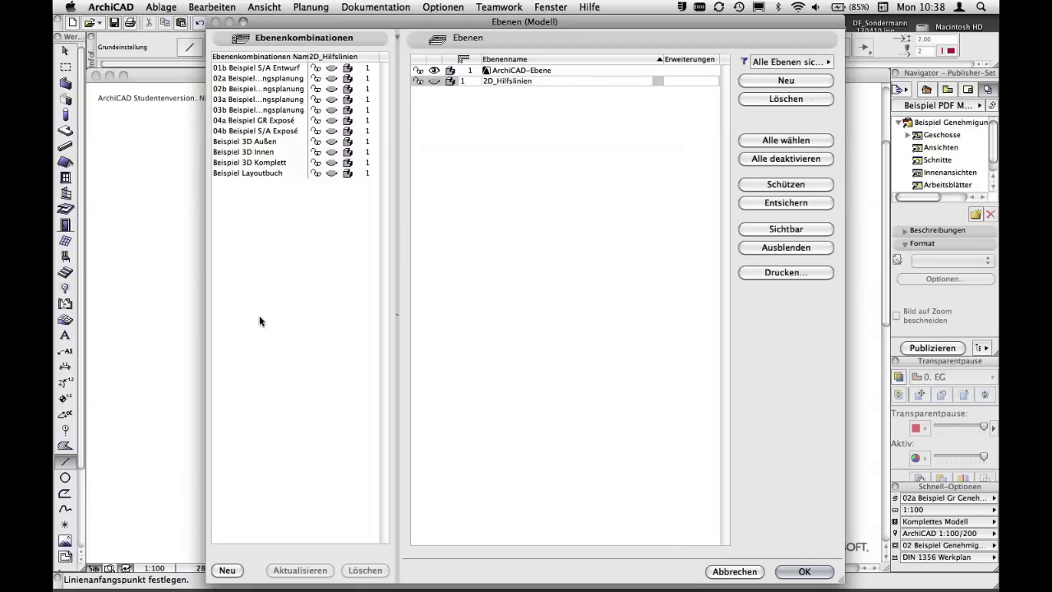
left_click(734, 570)
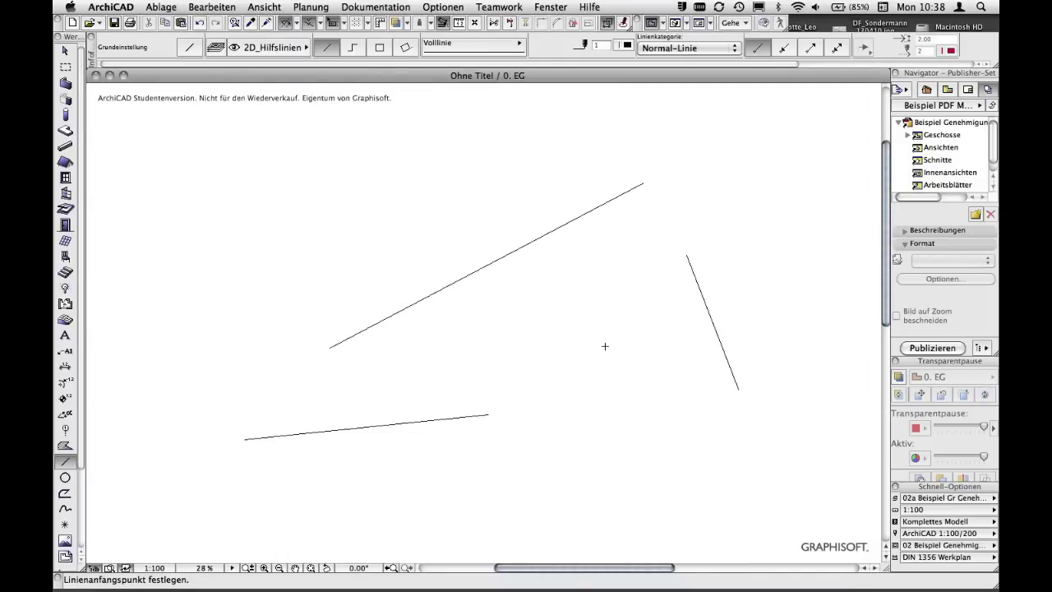